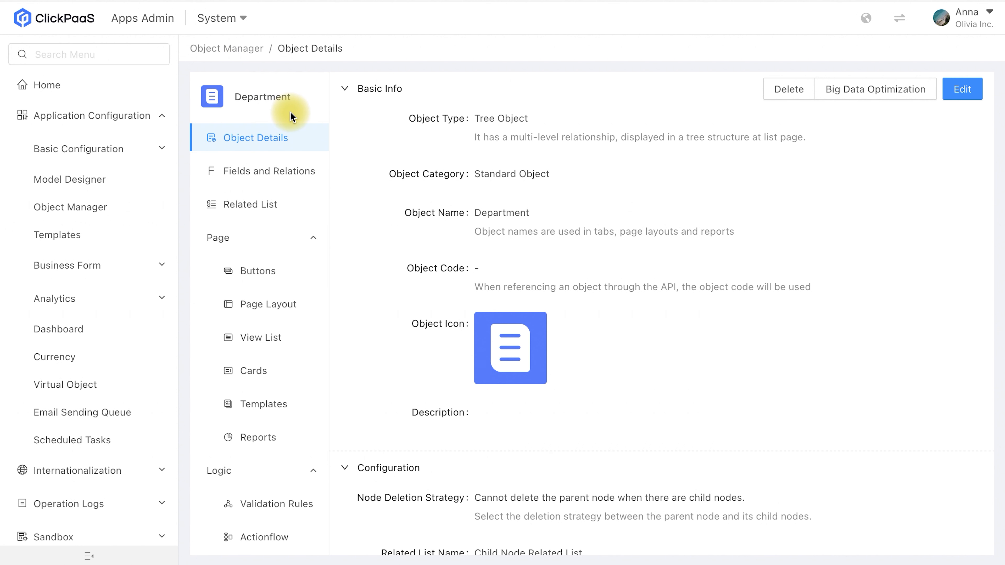
In the Department object's New page layout, add an image component to the form and upload WechatIMG53.png into it.
{"action": "left_click", "coordinate": [288, 307]}
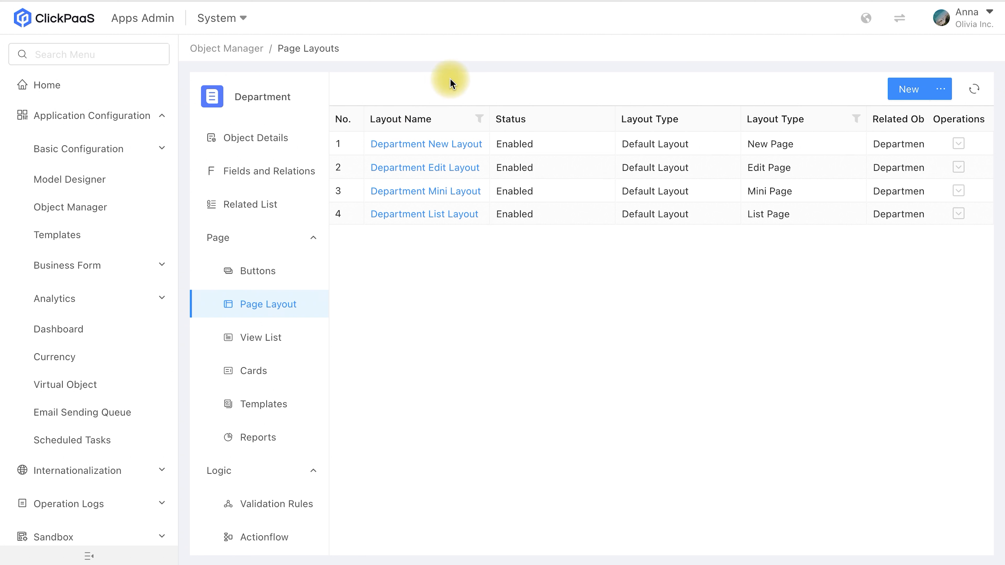
{"action": "left_click", "coordinate": [433, 150]}
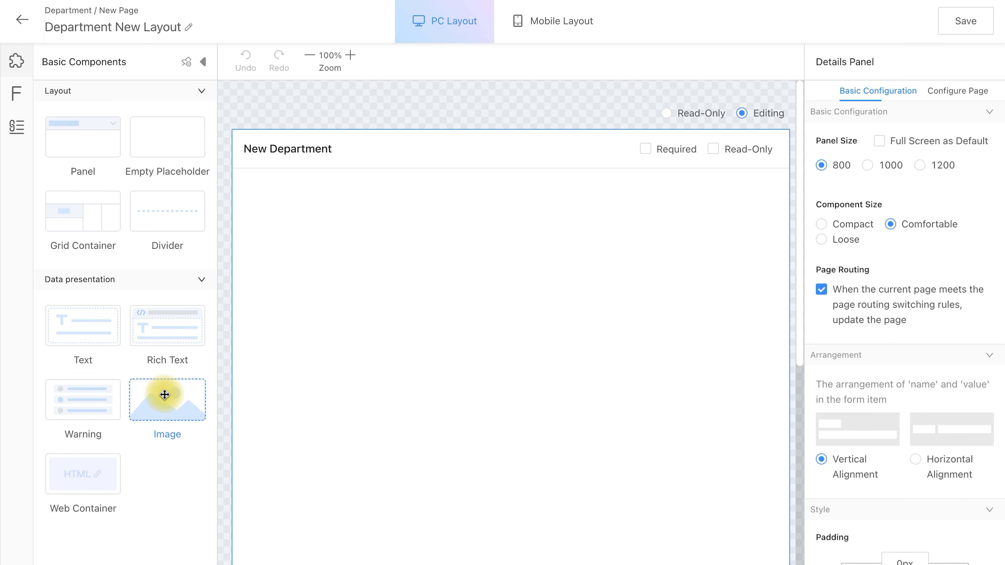
{"action": "left_click_drag", "start_coordinate": [164, 396], "coordinate": [456, 285]}
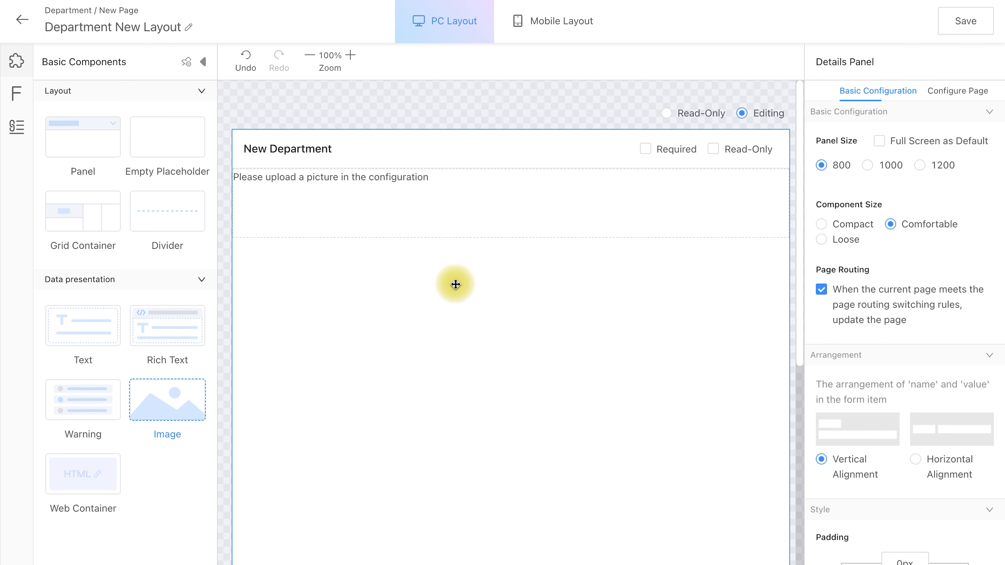
{"action": "left_click", "coordinate": [451, 208]}
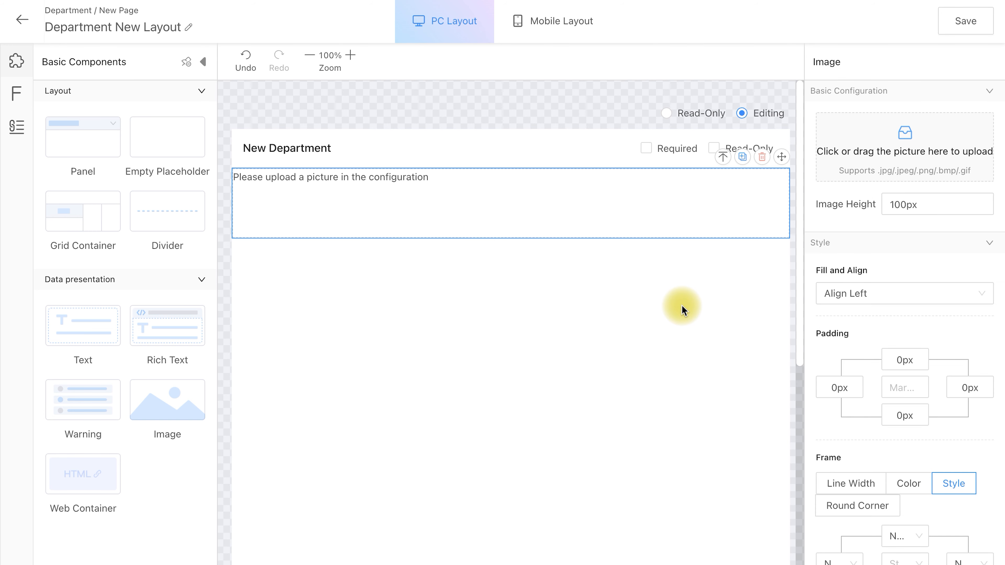
{"action": "left_click", "coordinate": [898, 156]}
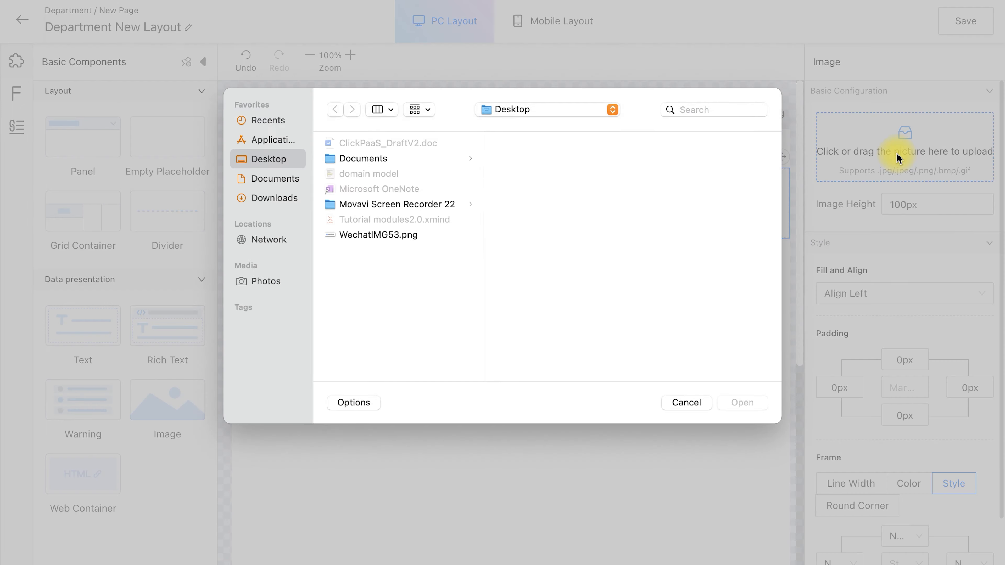
{"action": "double_click", "coordinate": [410, 236]}
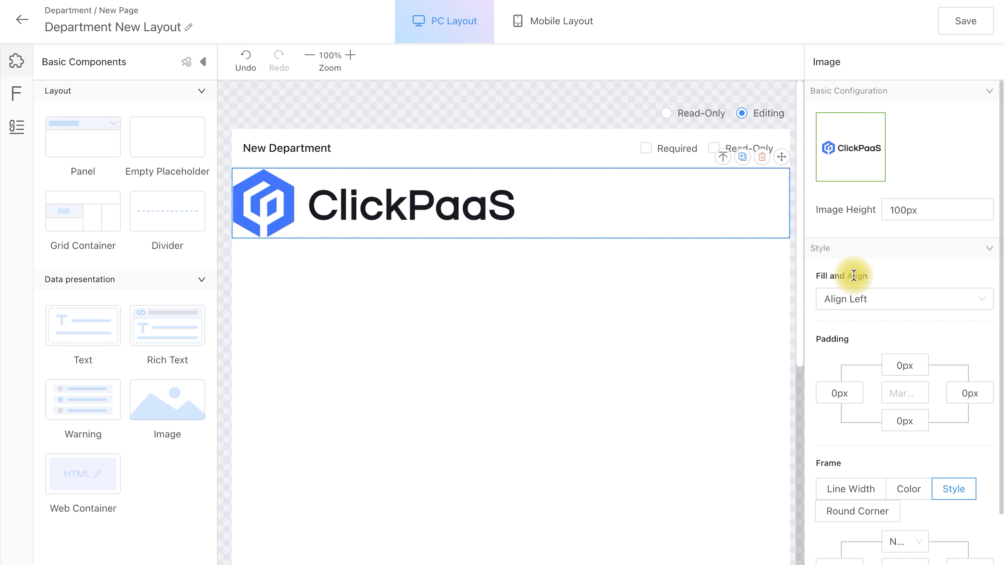
Set the logo image's height to 50px and its fill and align option to Horizontal Alignment.
{"action": "left_click", "coordinate": [907, 210]}
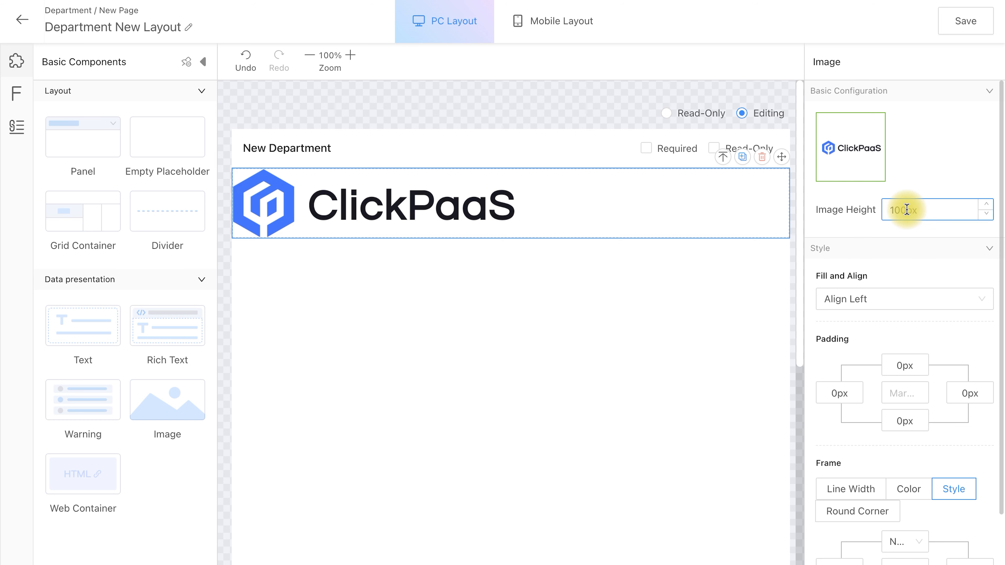
{"action": "left_click_drag", "start_coordinate": [907, 210], "coordinate": [888, 208]}
{"action": "type", "text": "50"}
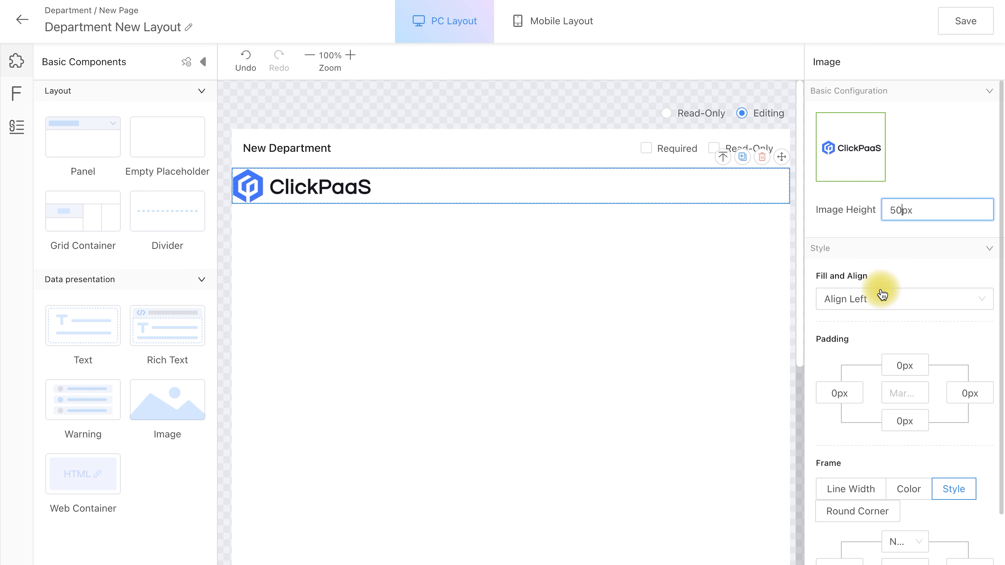
{"action": "left_click", "coordinate": [880, 303]}
{"action": "left_click", "coordinate": [864, 376]}
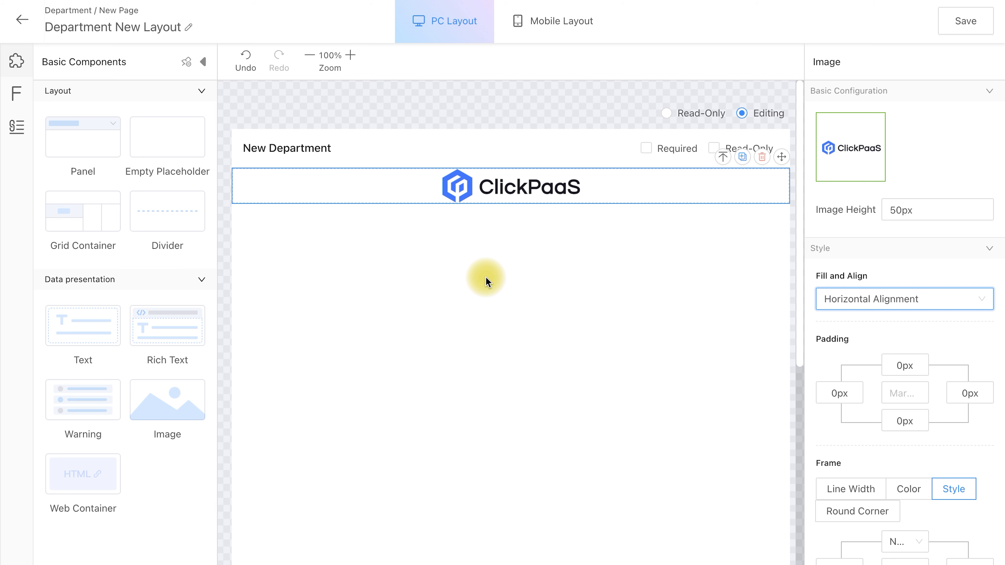
Place the Department Name and Parent fields below the logo and set the form's name-value arrangement to Horizontal Alignment.
{"action": "left_click", "coordinate": [23, 98]}
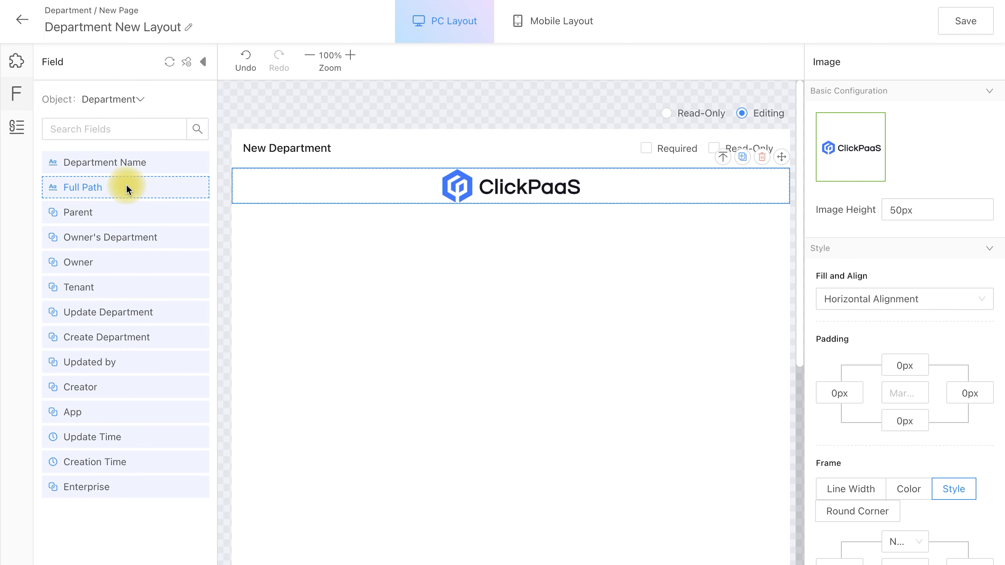
{"action": "left_click_drag", "start_coordinate": [119, 169], "coordinate": [333, 279]}
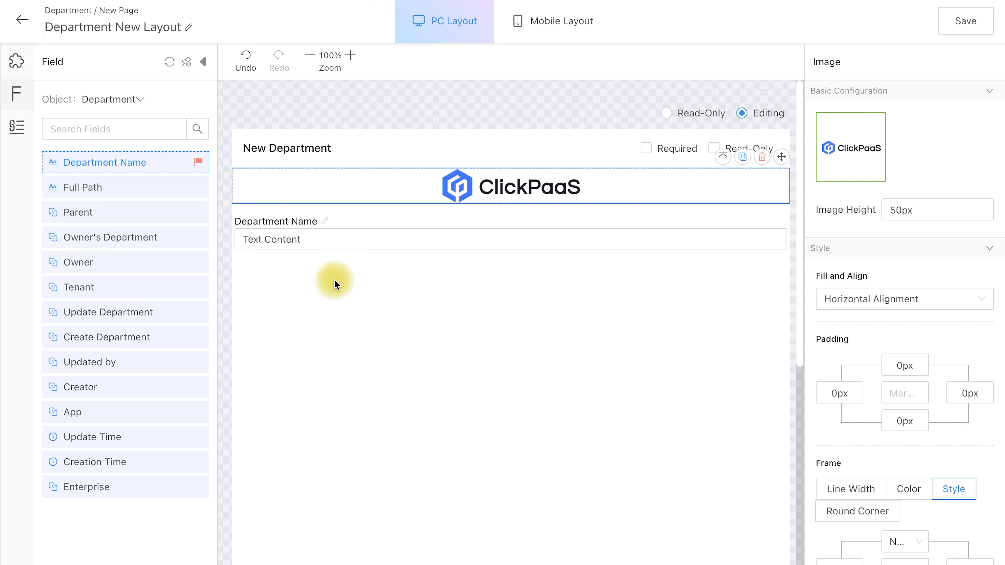
{"action": "left_click_drag", "start_coordinate": [164, 209], "coordinate": [371, 327]}
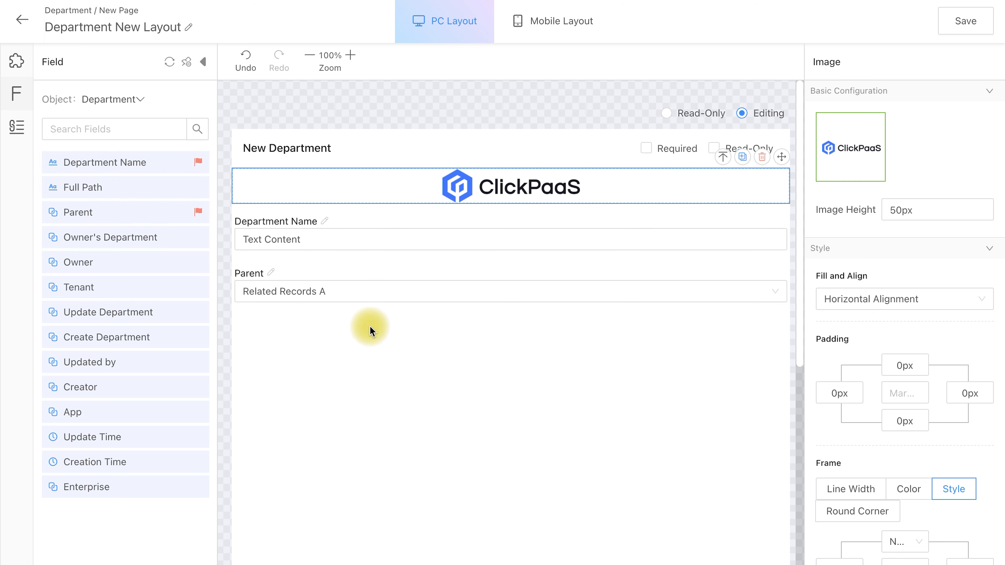
{"action": "left_click", "coordinate": [602, 133]}
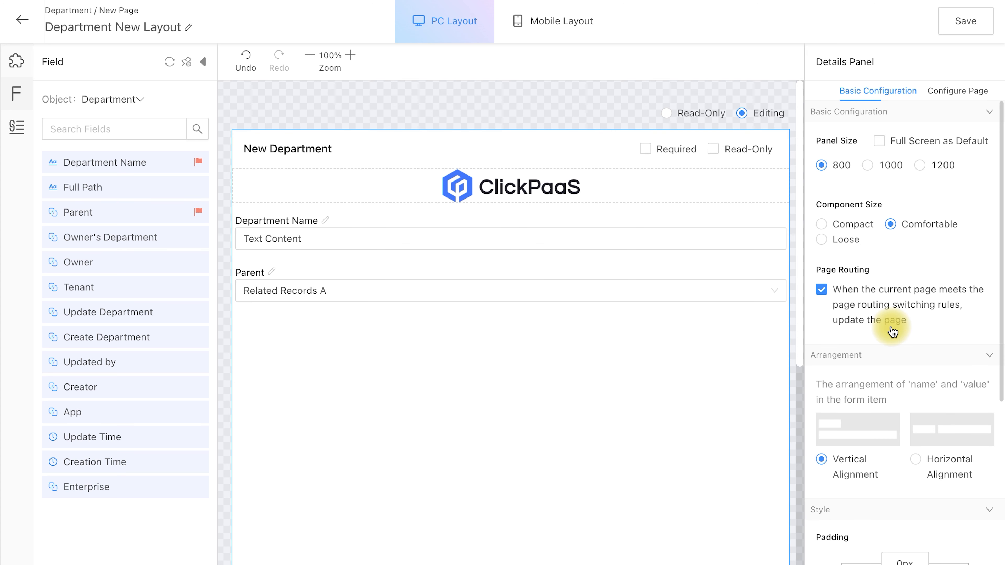
{"action": "left_click", "coordinate": [916, 460]}
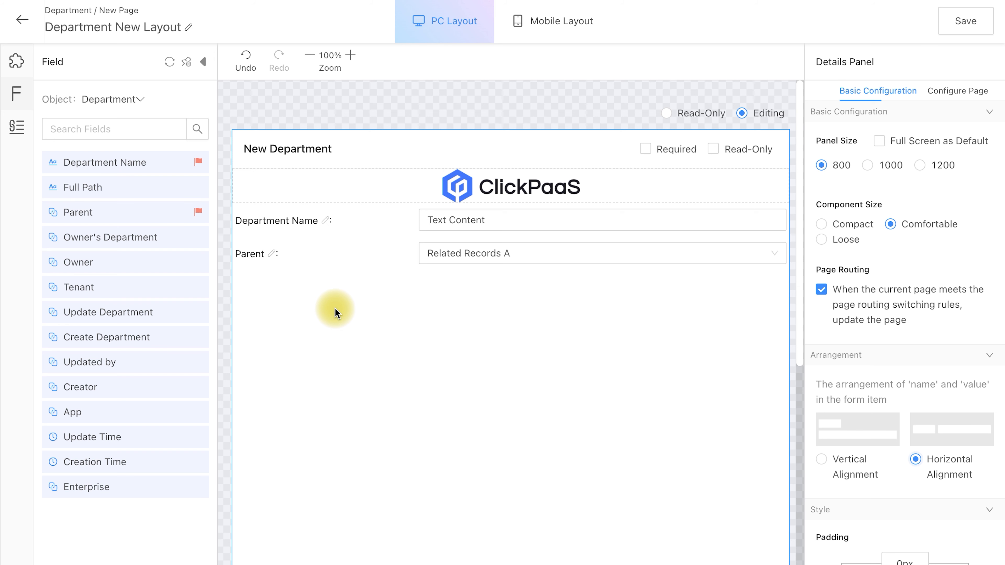
Set the Department Name field's label to Medium weight and 16px size.
{"action": "left_click", "coordinate": [380, 219]}
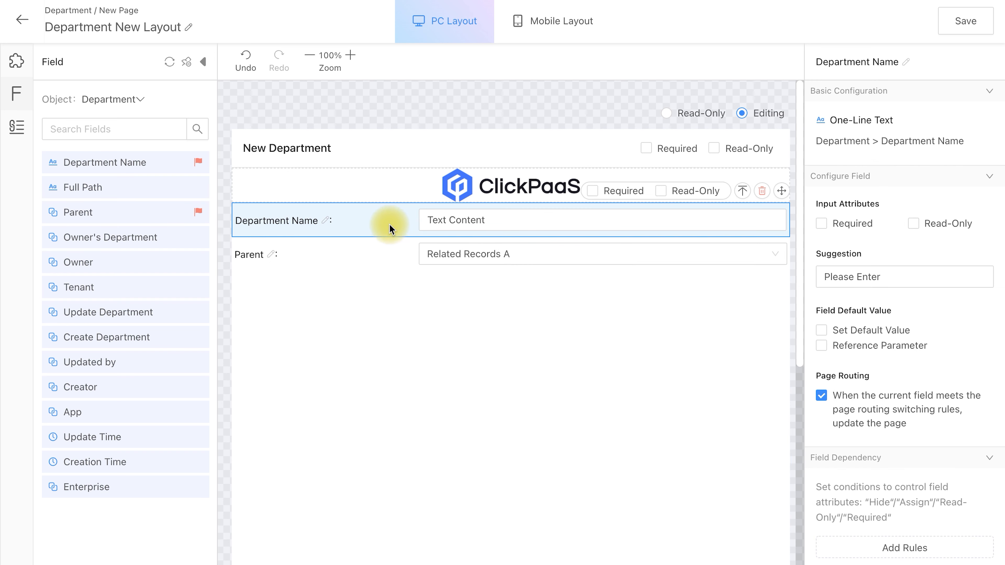
{"action": "scroll", "coordinate": [872, 452], "scroll_direction": "down", "scroll_amount": 7}
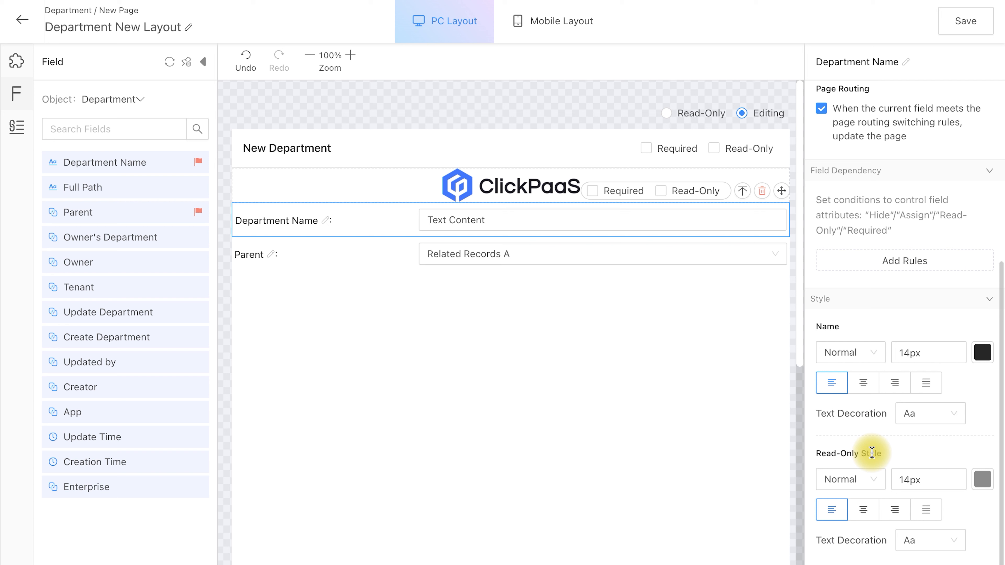
{"action": "left_click", "coordinate": [849, 356]}
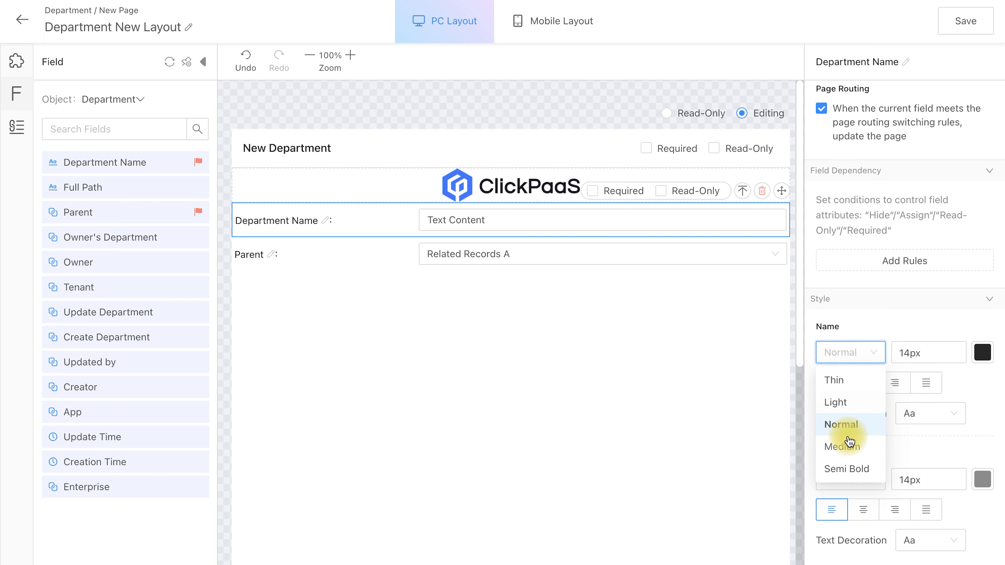
{"action": "left_click", "coordinate": [847, 446]}
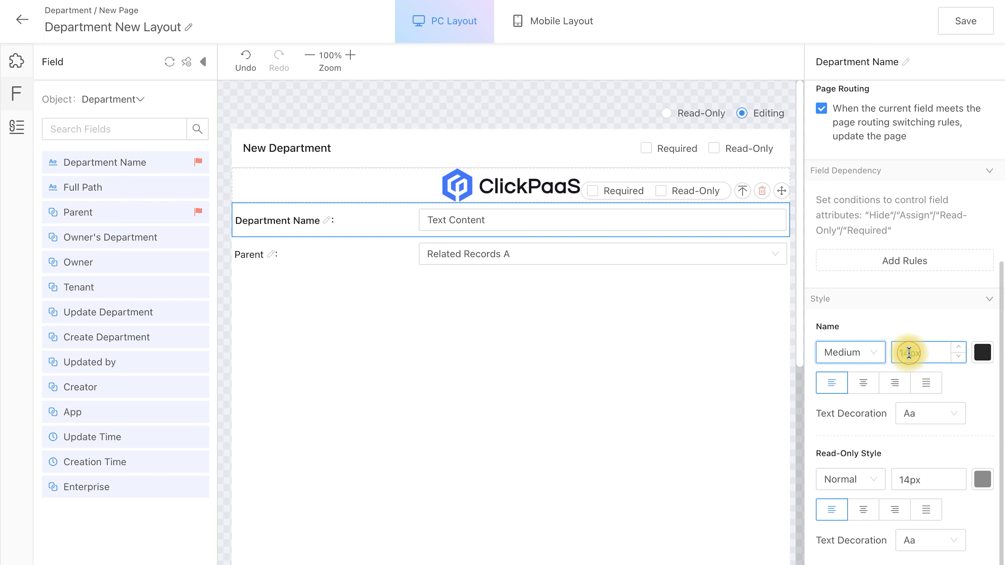
{"action": "left_click_drag", "start_coordinate": [910, 353], "coordinate": [896, 354]}
{"action": "type", "text": "16"}
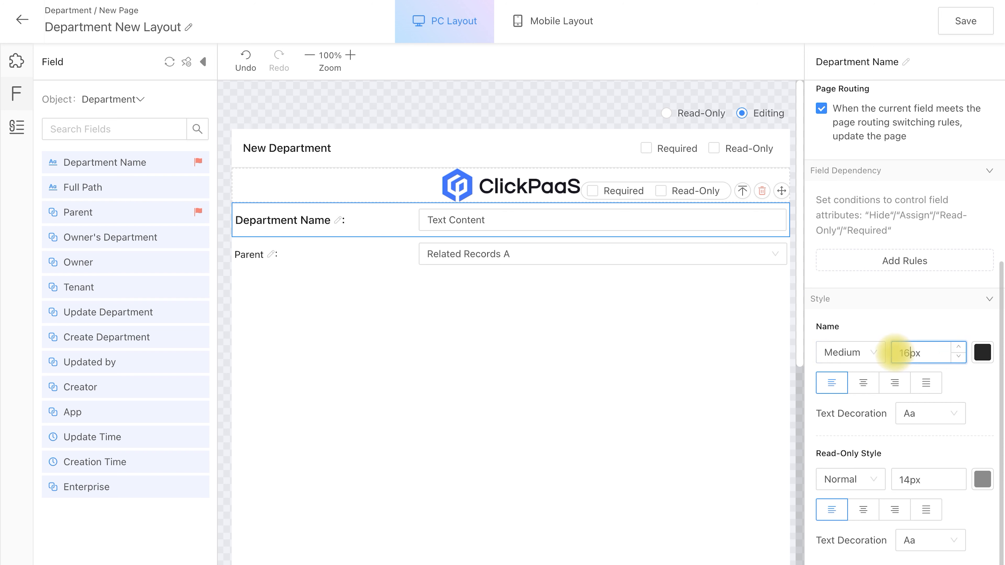
Color the Department Name label blue (4A90E2) and center-align it.
{"action": "left_click", "coordinate": [982, 352]}
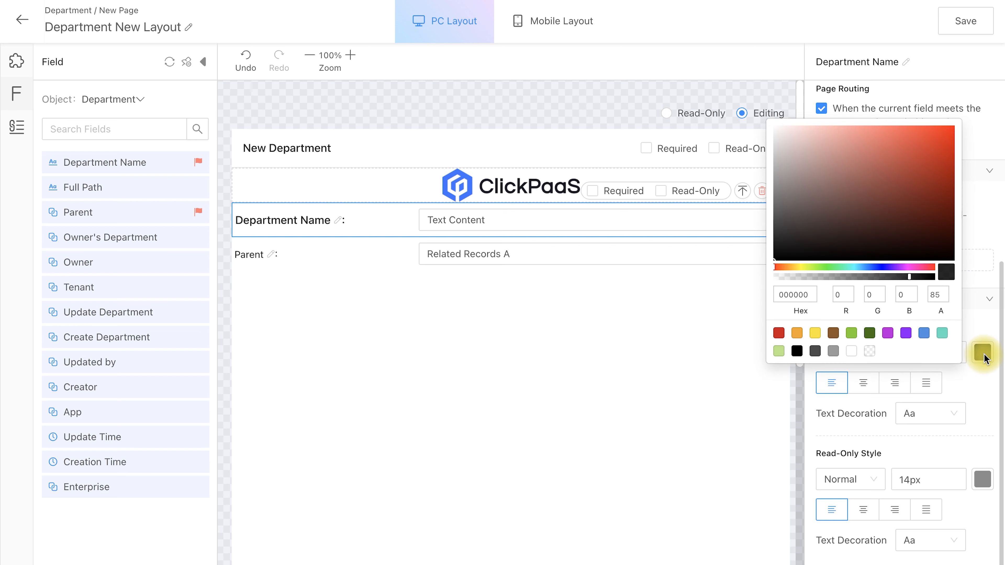
{"action": "left_click", "coordinate": [924, 334]}
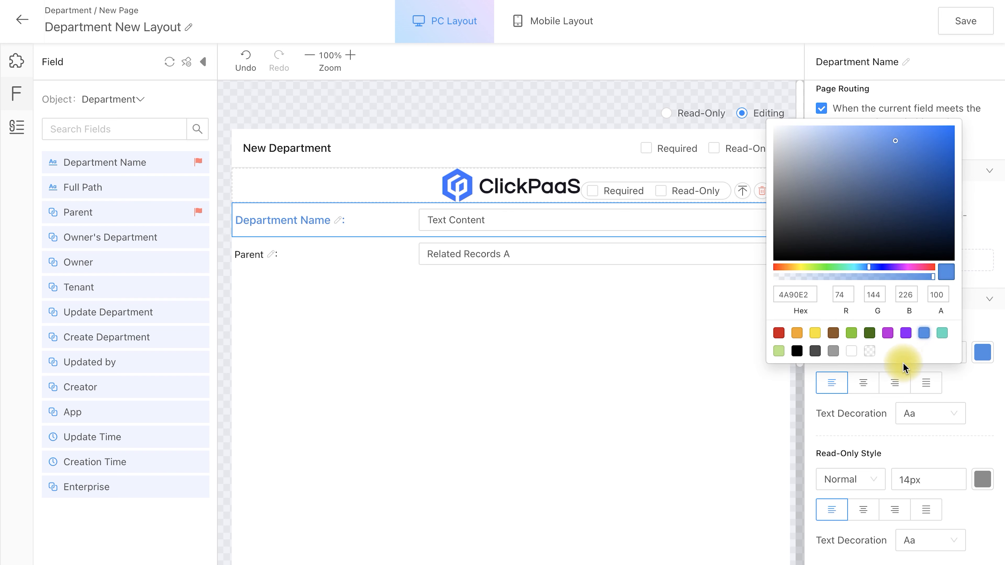
{"action": "left_click", "coordinate": [972, 388]}
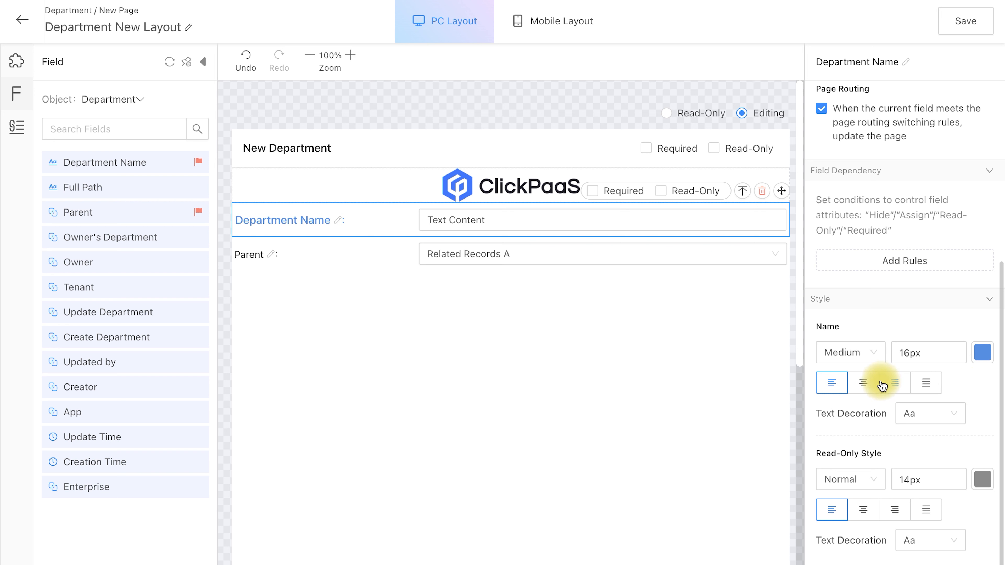
{"action": "left_click", "coordinate": [863, 389]}
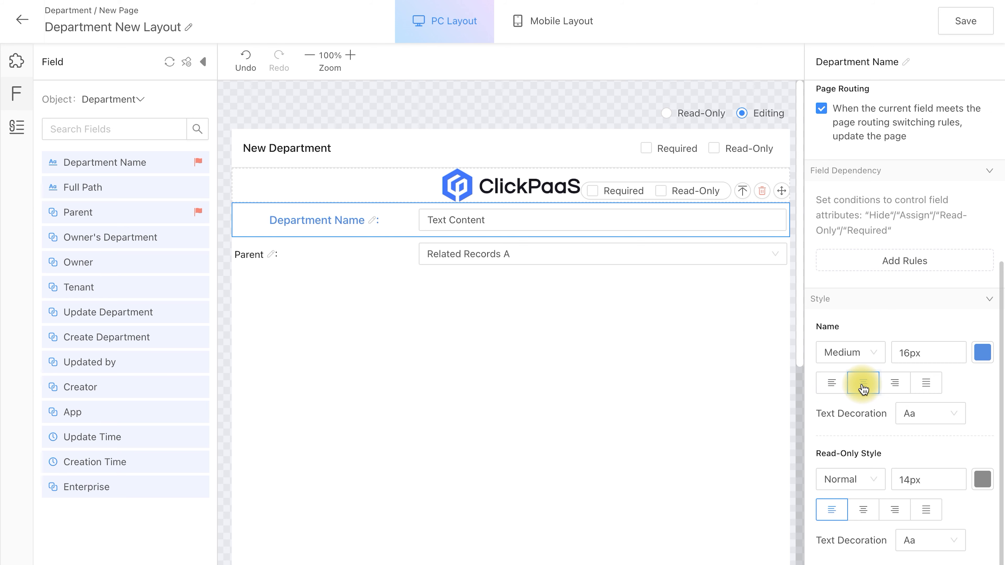
{"action": "left_click", "coordinate": [501, 284]}
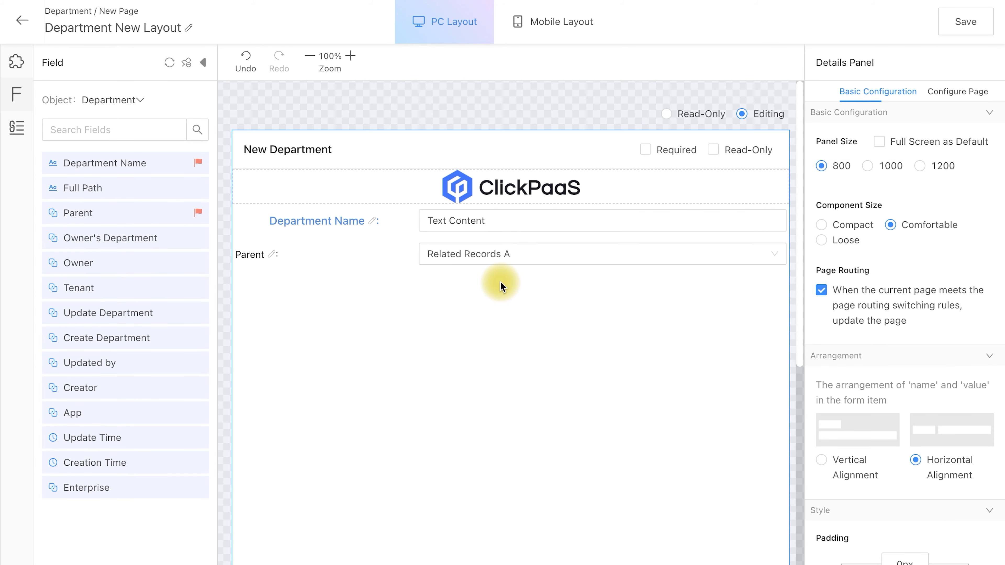
Rename the Parent field's label on the form to "Parent Department".
{"action": "left_click", "coordinate": [272, 254]}
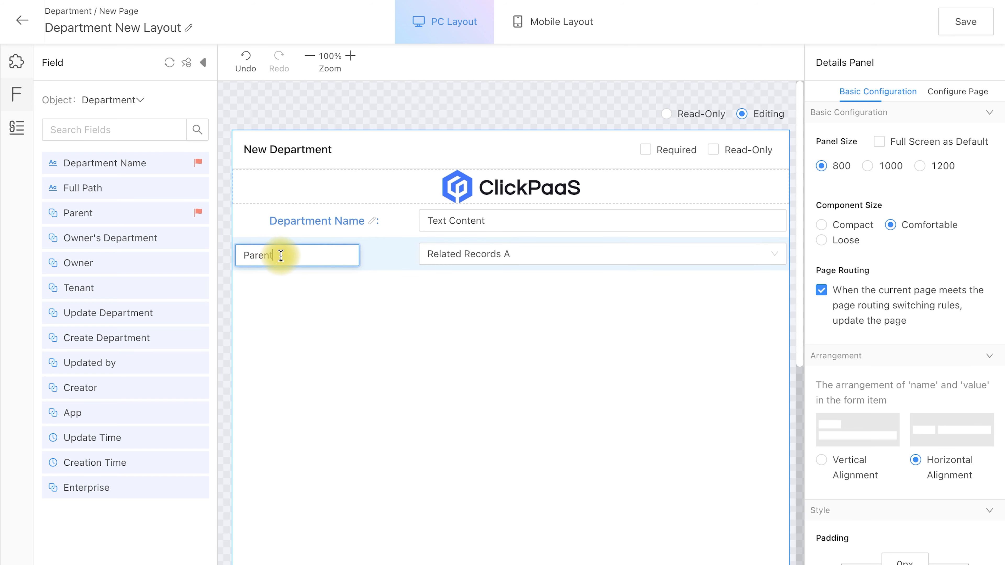
{"action": "type", "text": "Department"}
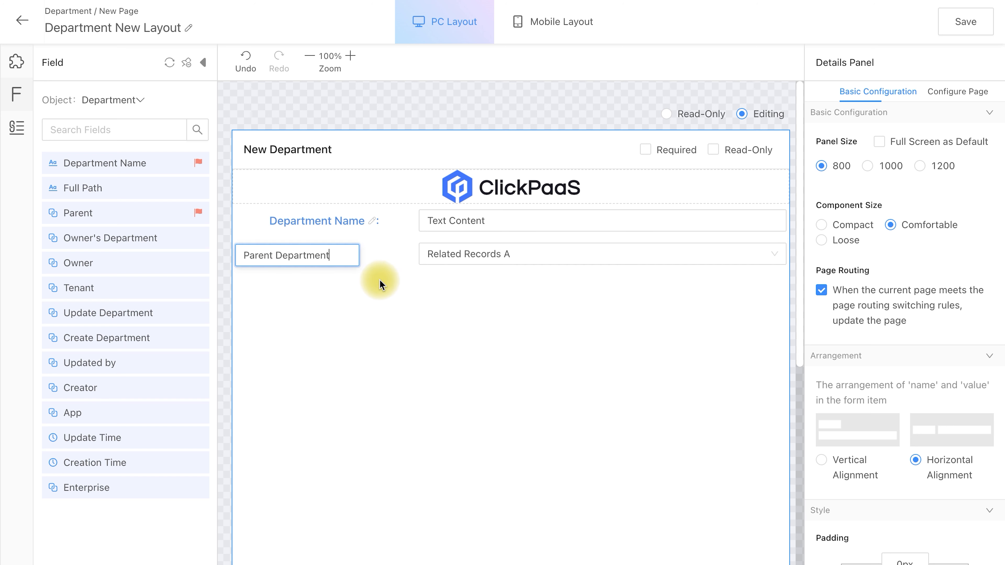
{"action": "left_click", "coordinate": [391, 256]}
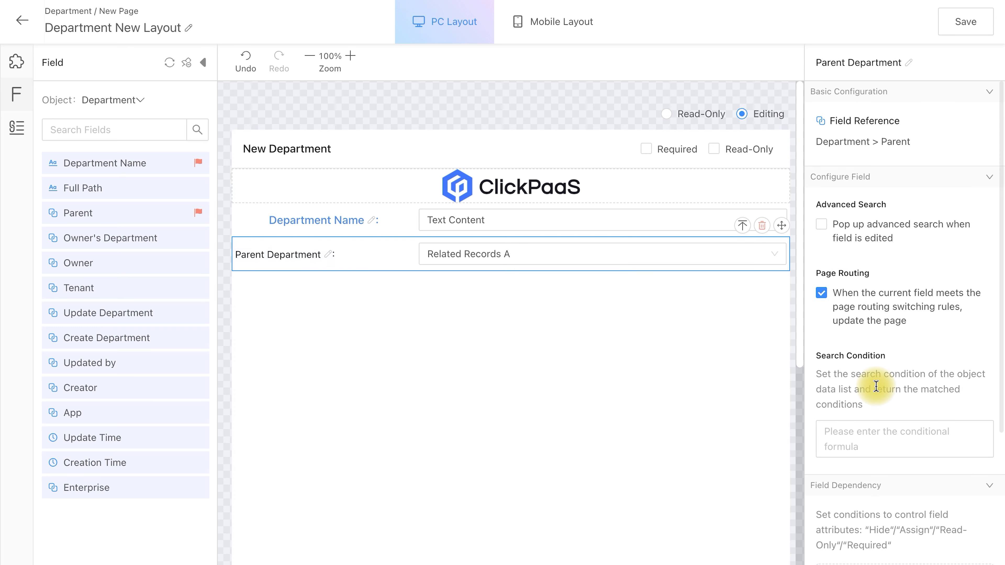
Set the Parent Department label to Medium weight and 16px size.
{"action": "scroll", "coordinate": [876, 388], "scroll_direction": "down", "scroll_amount": 5}
{"action": "left_click", "coordinate": [850, 480]}
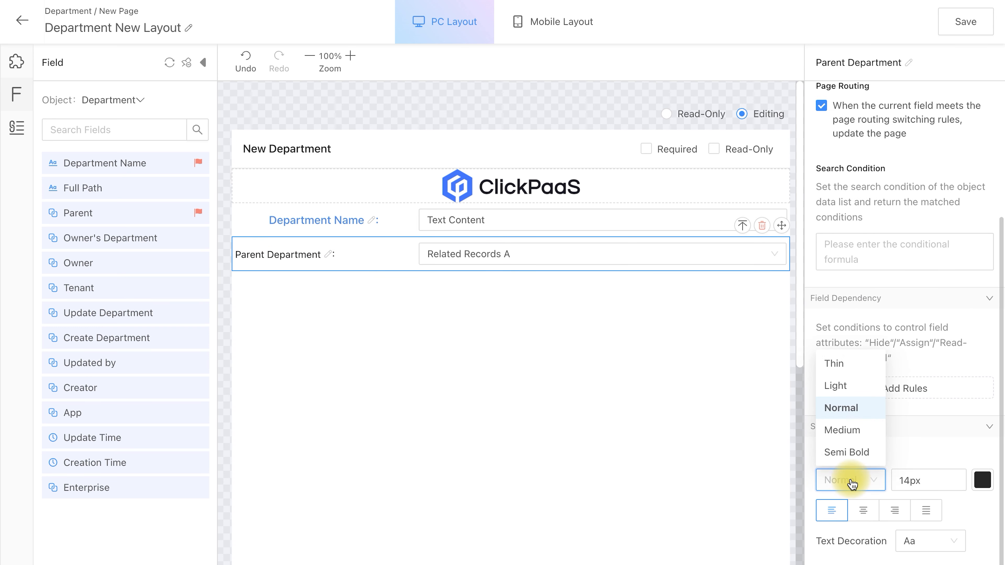
{"action": "left_click", "coordinate": [854, 433]}
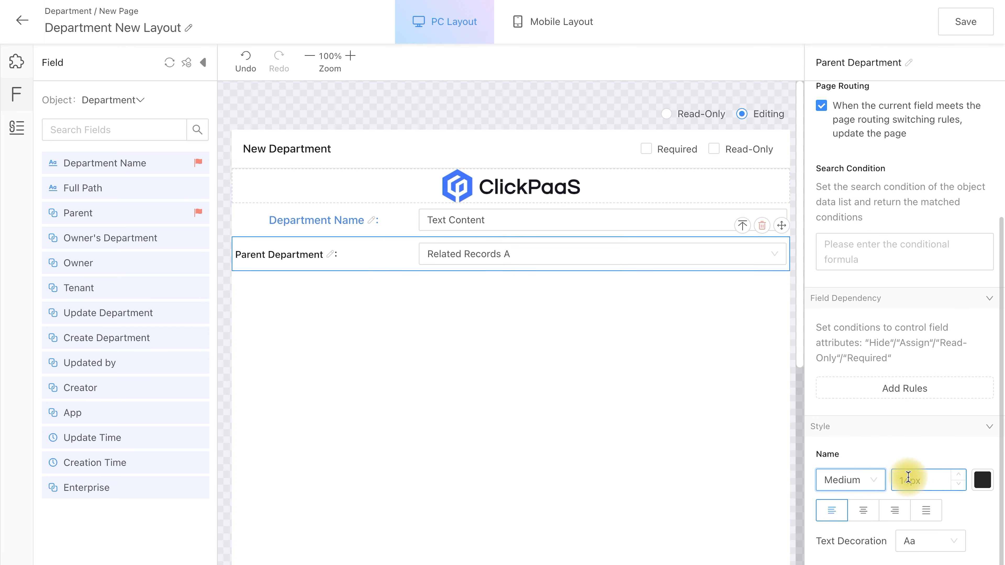
{"action": "left_click", "coordinate": [910, 480]}
{"action": "type", "text": "16"}
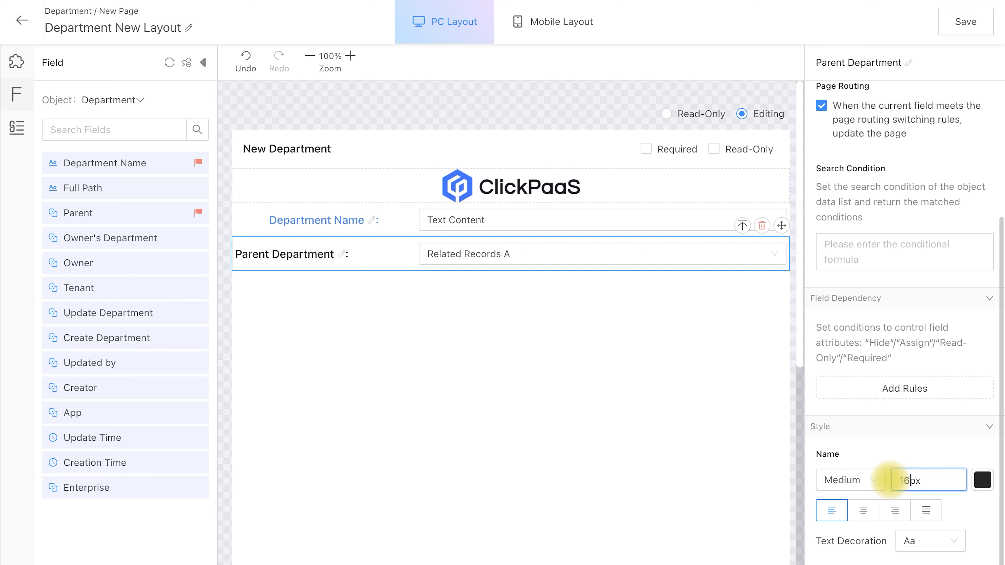
Color the Parent Department label blue (4A90E2) and center-align it.
{"action": "left_click", "coordinate": [981, 481]}
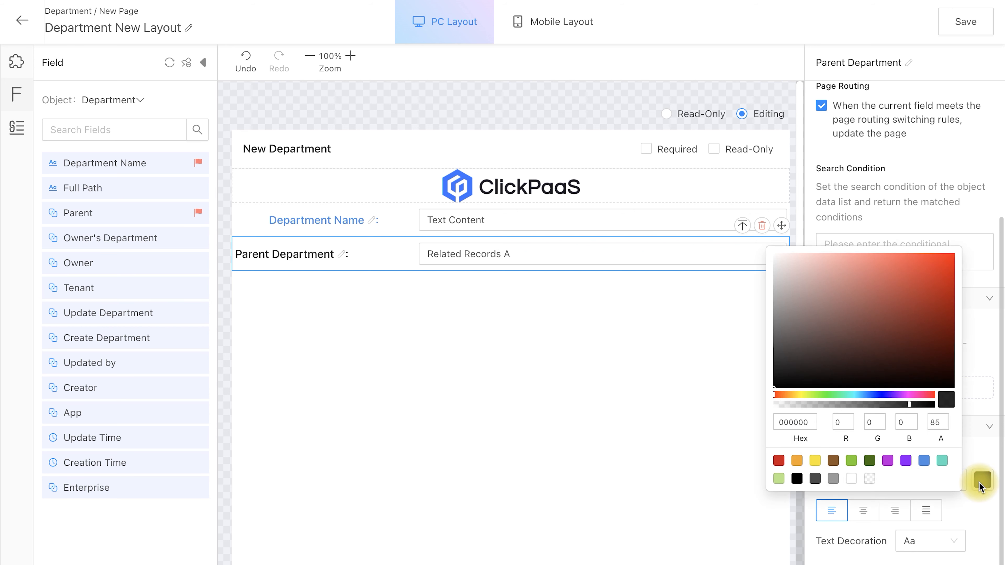
{"action": "left_click", "coordinate": [924, 462]}
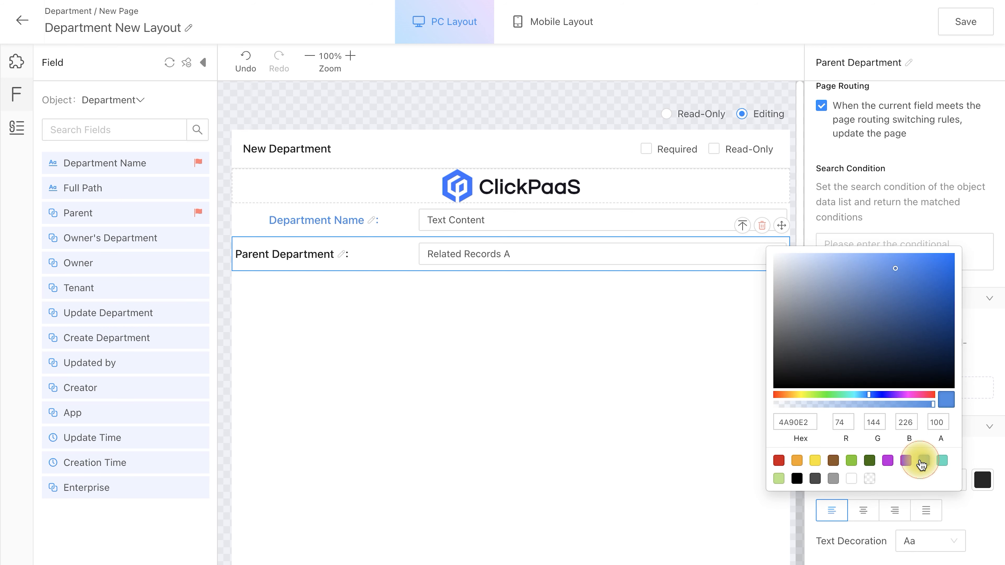
{"action": "left_click", "coordinate": [863, 515]}
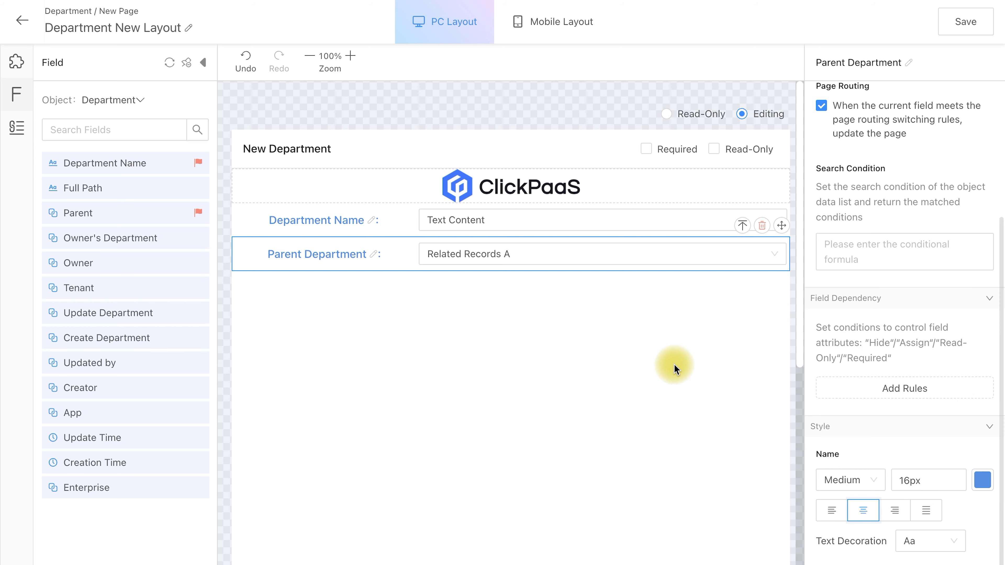
{"action": "left_click", "coordinate": [570, 354]}
{"action": "scroll", "coordinate": [632, 376], "scroll_direction": "down", "scroll_amount": 5}
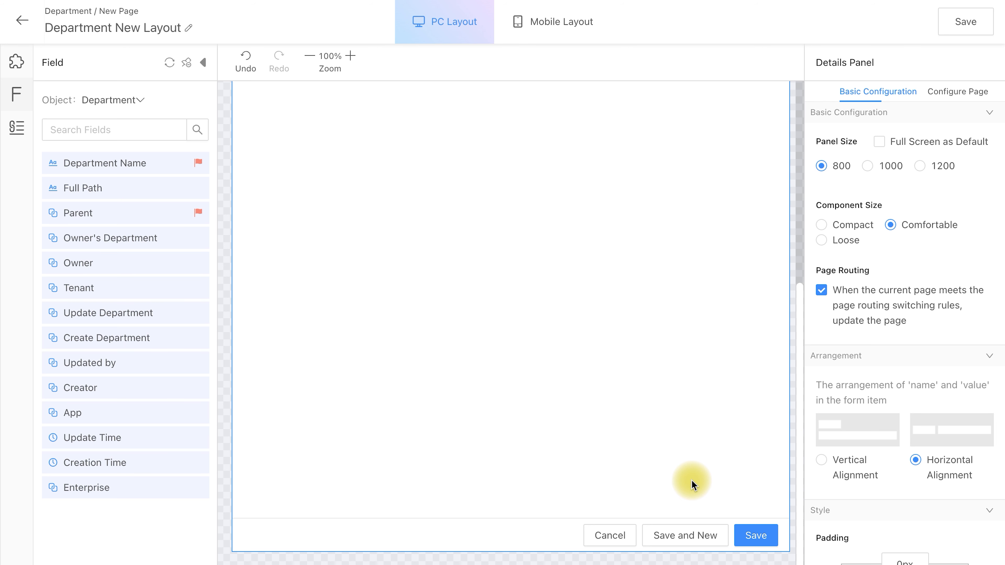
{"action": "scroll", "coordinate": [682, 373], "scroll_direction": "up", "scroll_amount": 5}
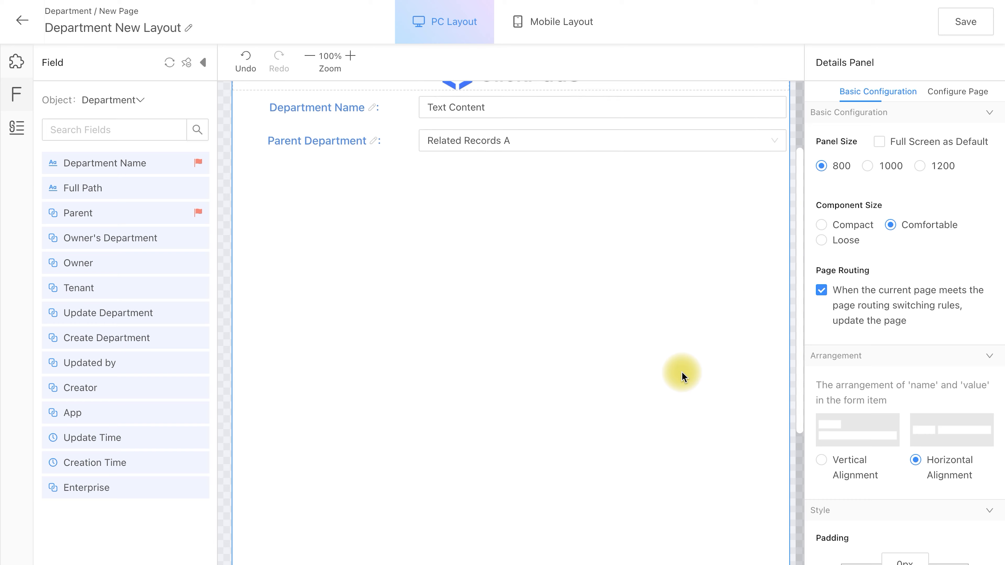
Open the title and button configuration of the New Department page.
{"action": "left_click", "coordinate": [961, 103]}
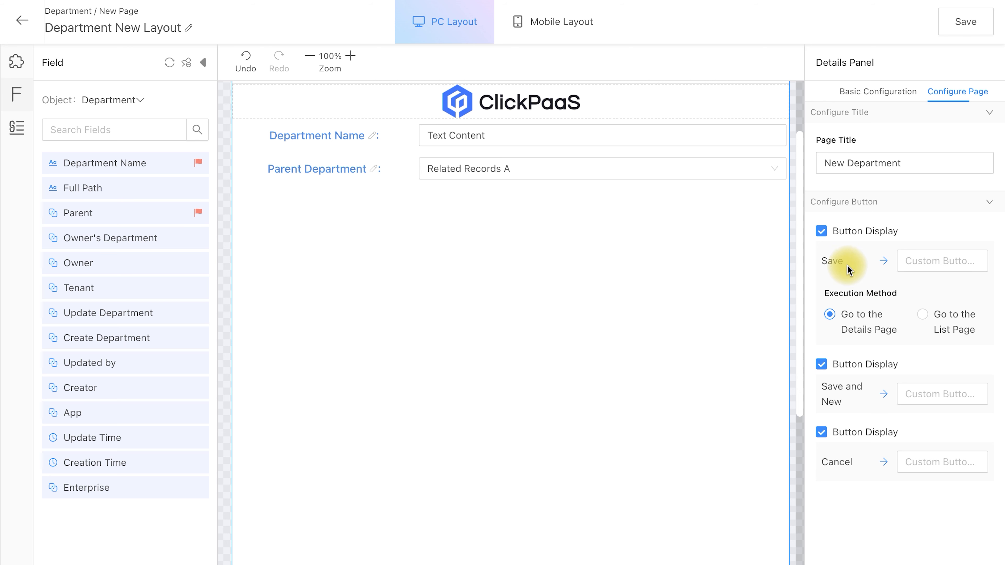
Try "0" as the Save button's custom name, check it in the page footer, and clear the custom name again.
{"action": "left_click", "coordinate": [918, 265]}
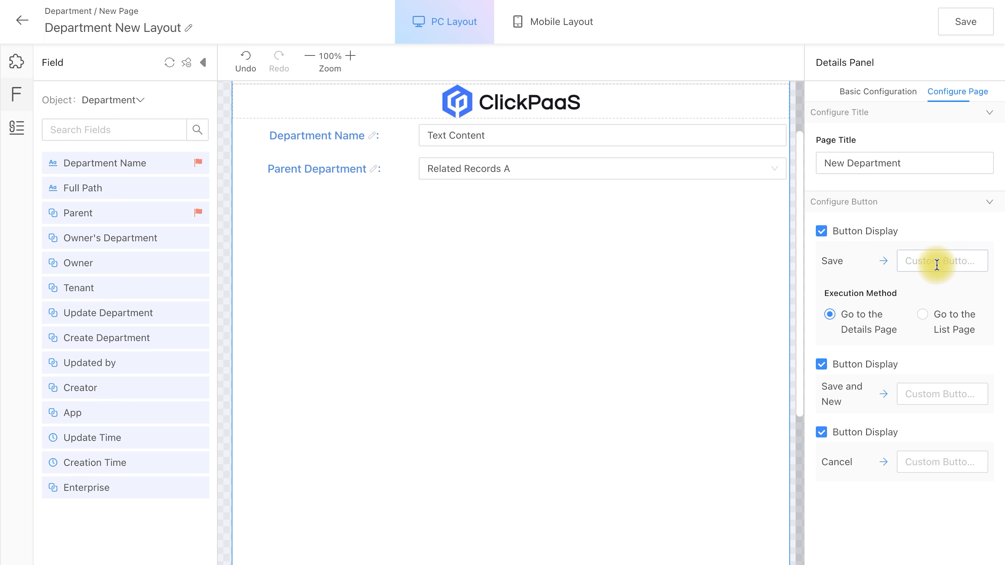
{"action": "type", "text": "0"}
{"action": "scroll", "coordinate": [520, 402], "scroll_direction": "down", "scroll_amount": 10}
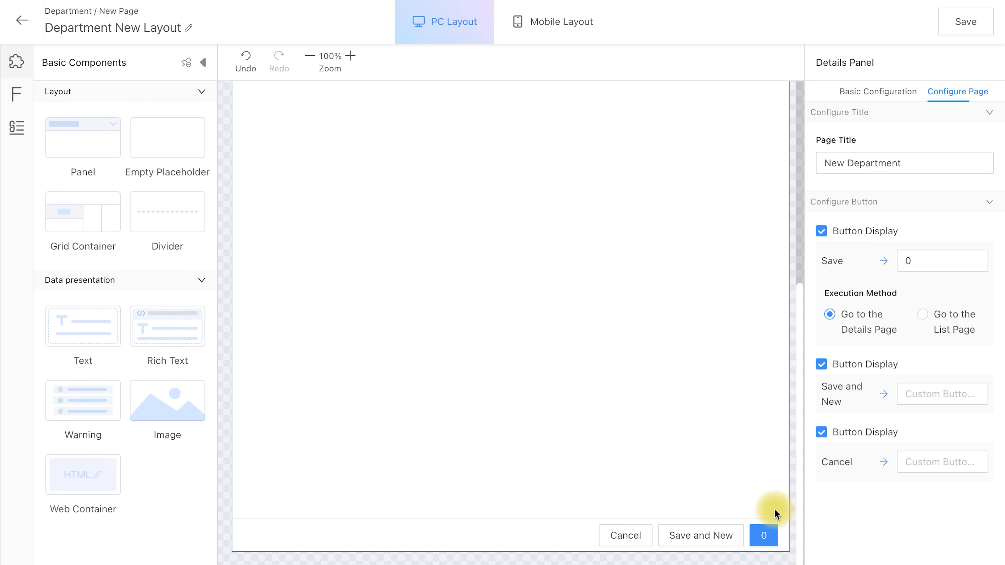
{"action": "left_click", "coordinate": [913, 262]}
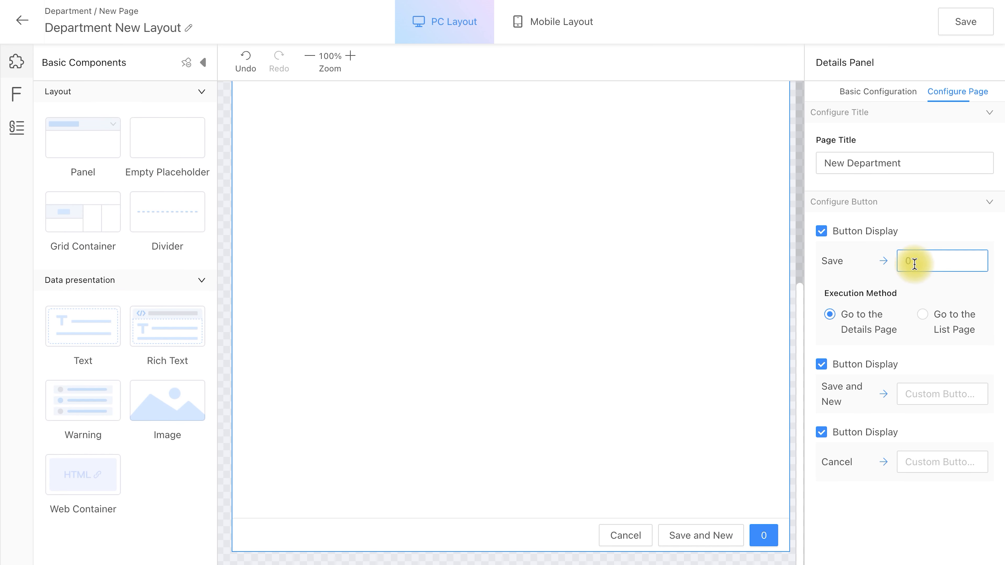
{"action": "key", "text": "BackSpace"}
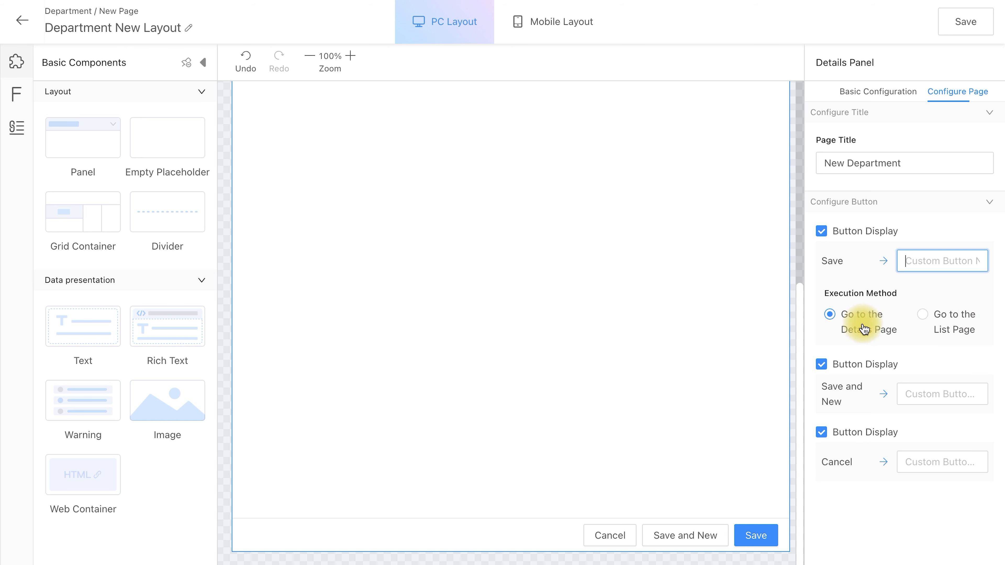
Set the Save button's execution method to Go to the List Page and save the Department New Layout.
{"action": "left_click", "coordinate": [923, 315]}
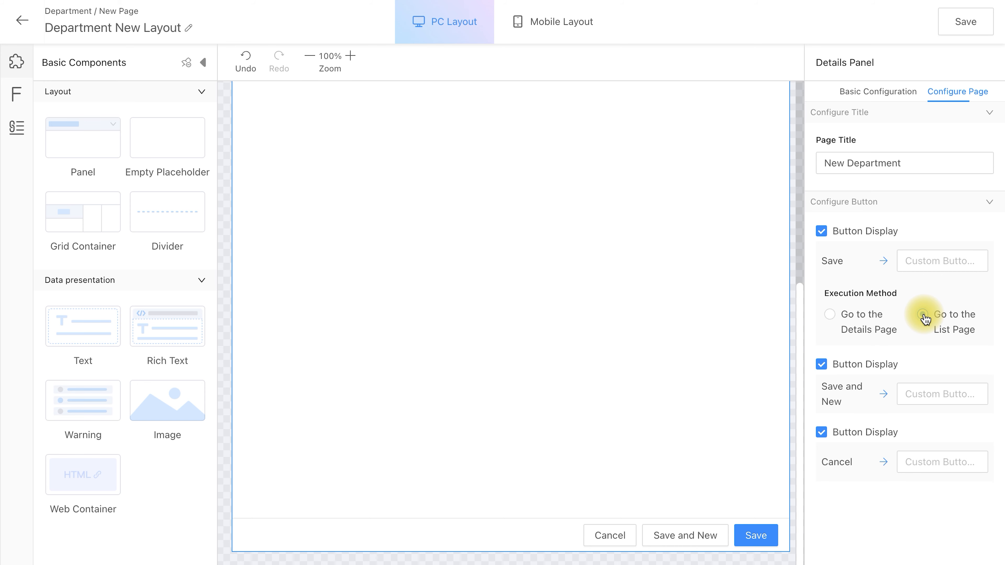
{"action": "left_click", "coordinate": [962, 23]}
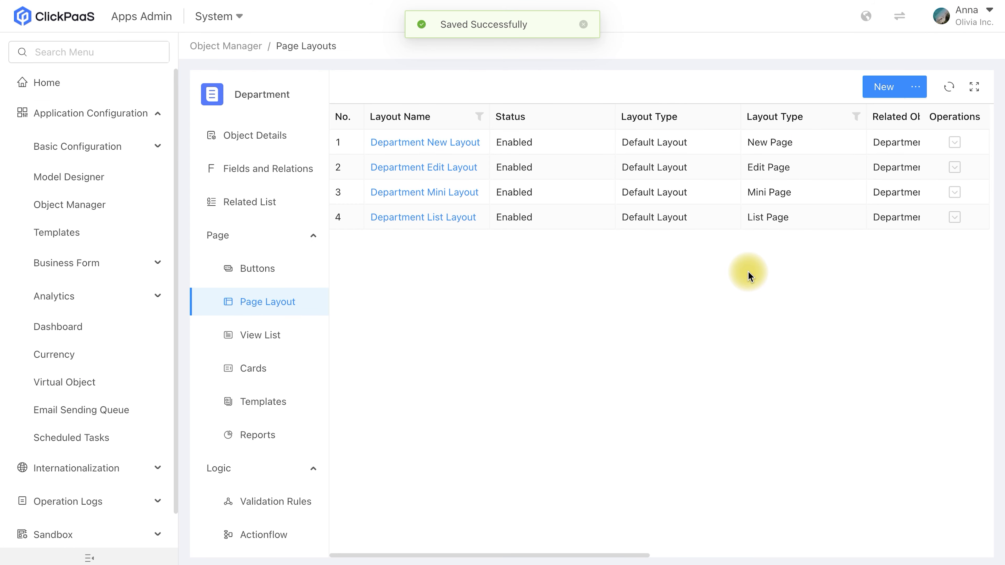